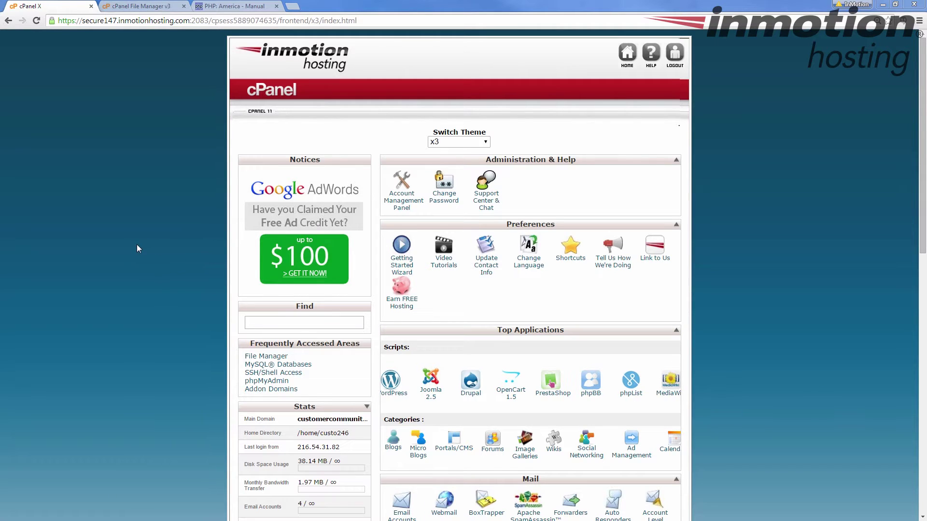
Step: Select php.ini in the public_html File Manager listing and start a new browser tab
scroll(126, 236, down, 8)
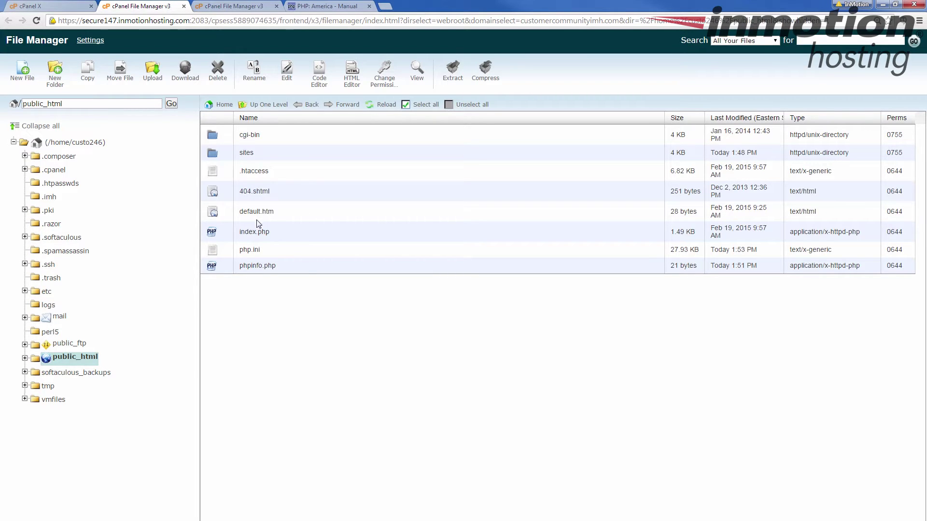
click(265, 251)
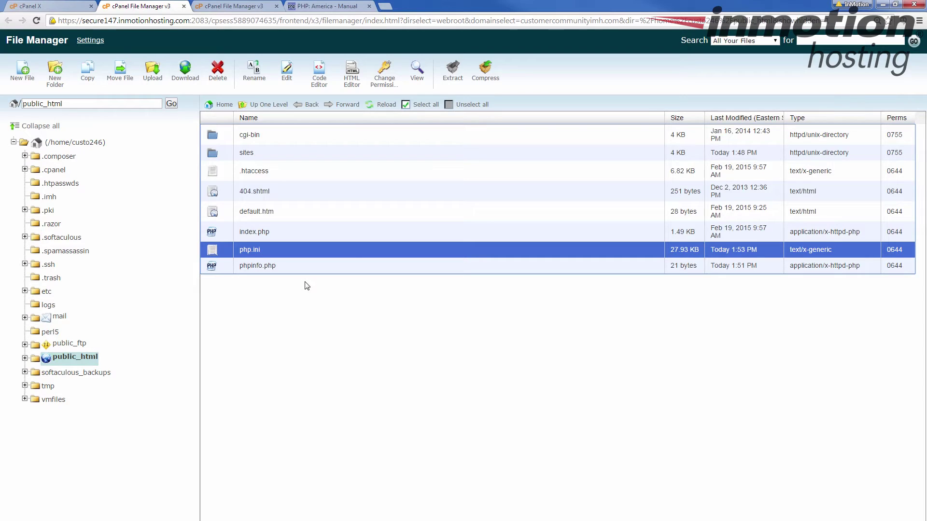
click(386, 6)
Step: Enter customercommunityimh.com/phpinfo.php in the new tab's address bar, then return to File Manager
text(cu)
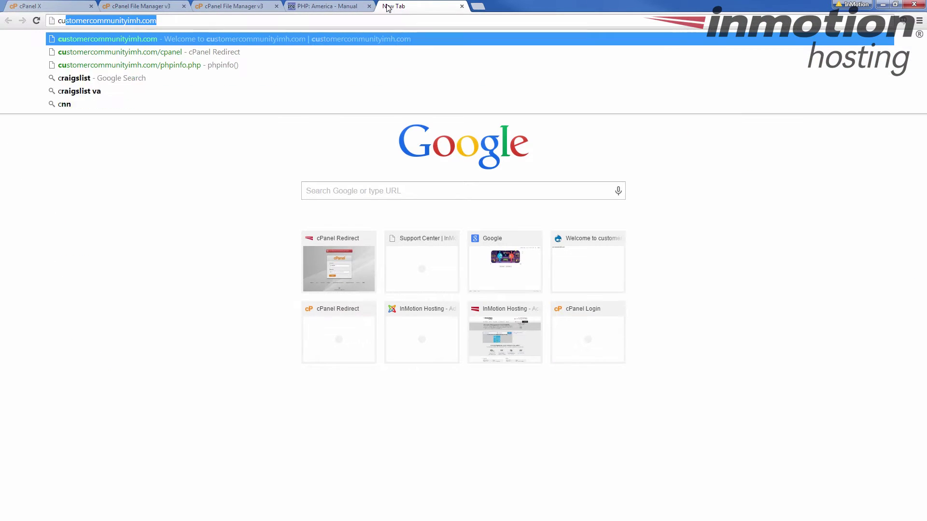
text(stom)
key(End)
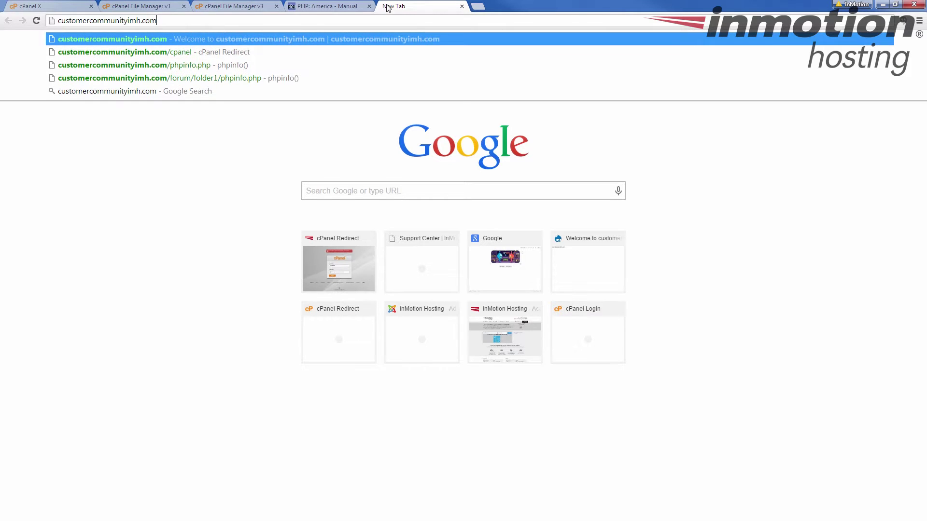
text(/)
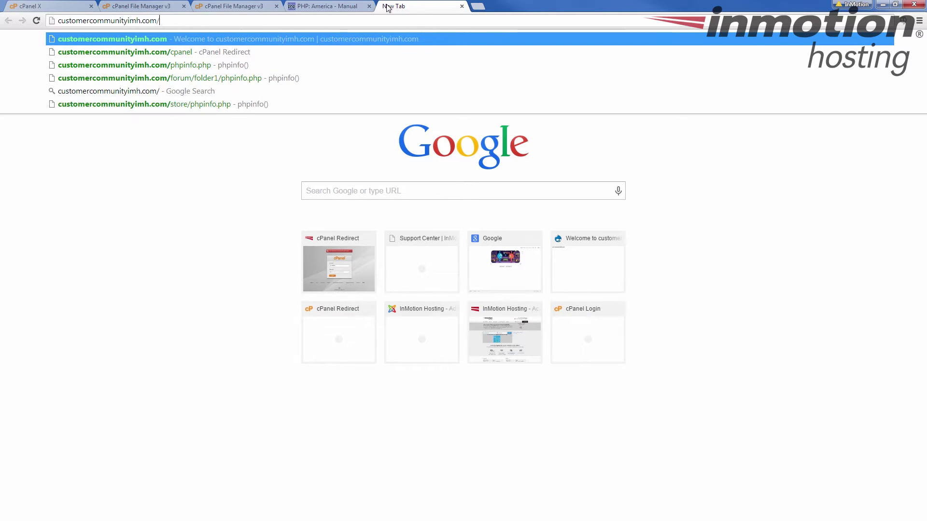
text(phpinfo.php)
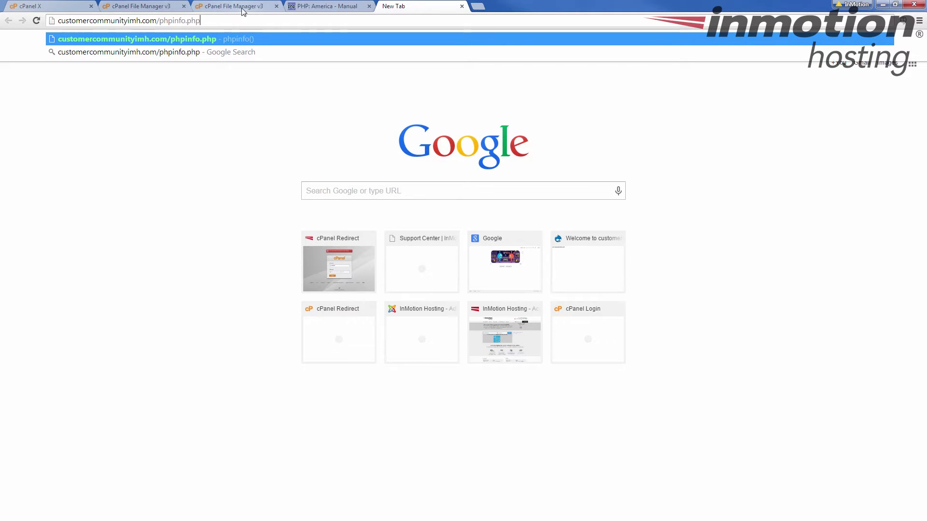
click(243, 11)
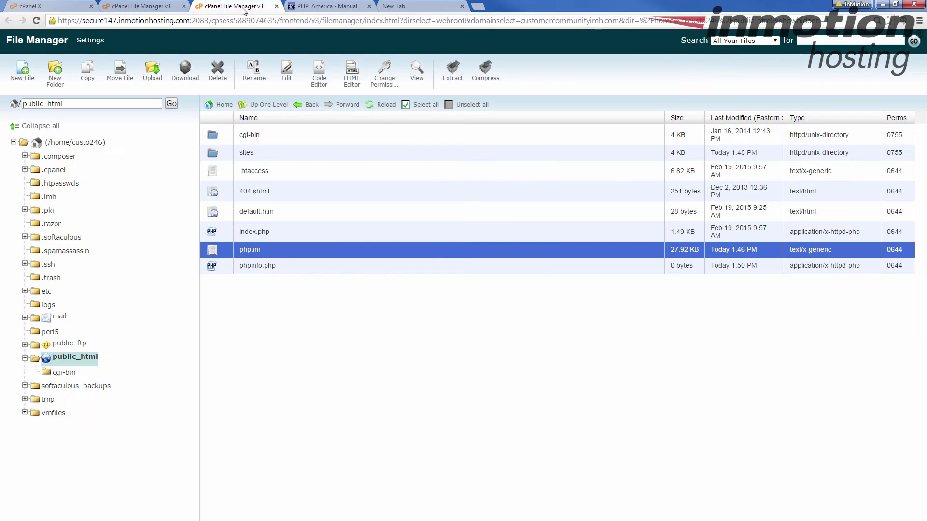
Step: Open phpinfo.php in the editor to confirm it only calls phpinfo(), then close the editor
click(297, 268)
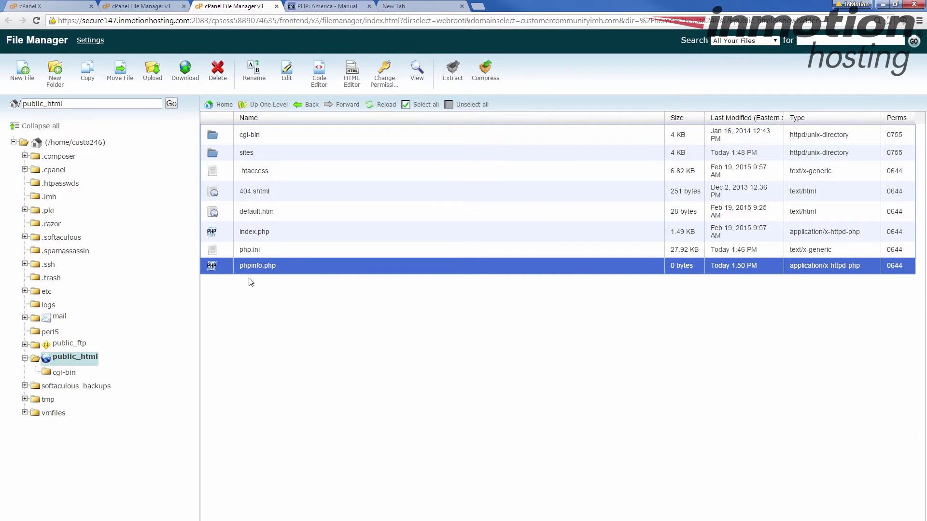
right_click(284, 269)
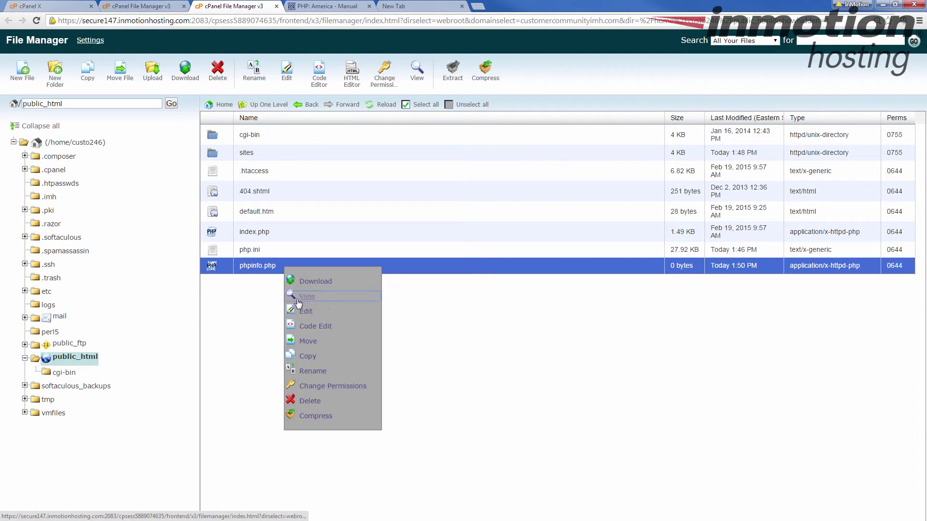
click(306, 311)
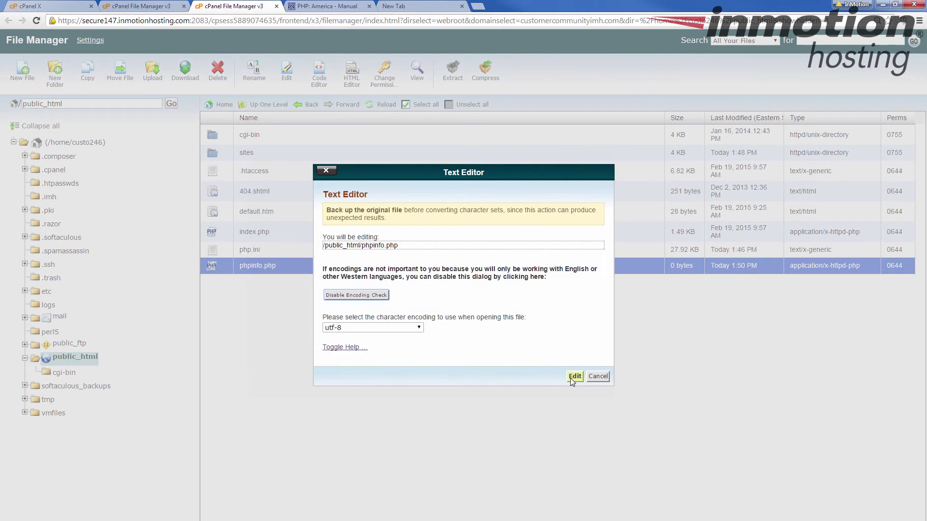
click(574, 376)
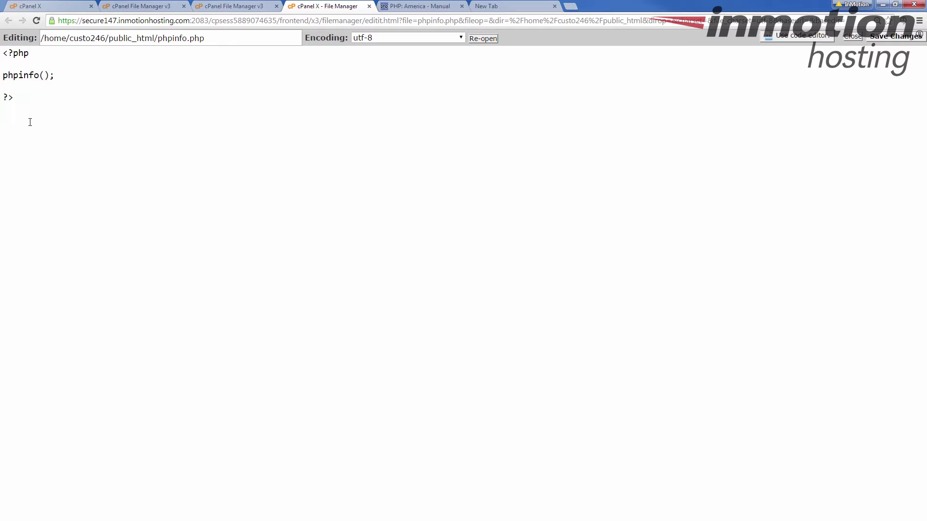
click(370, 6)
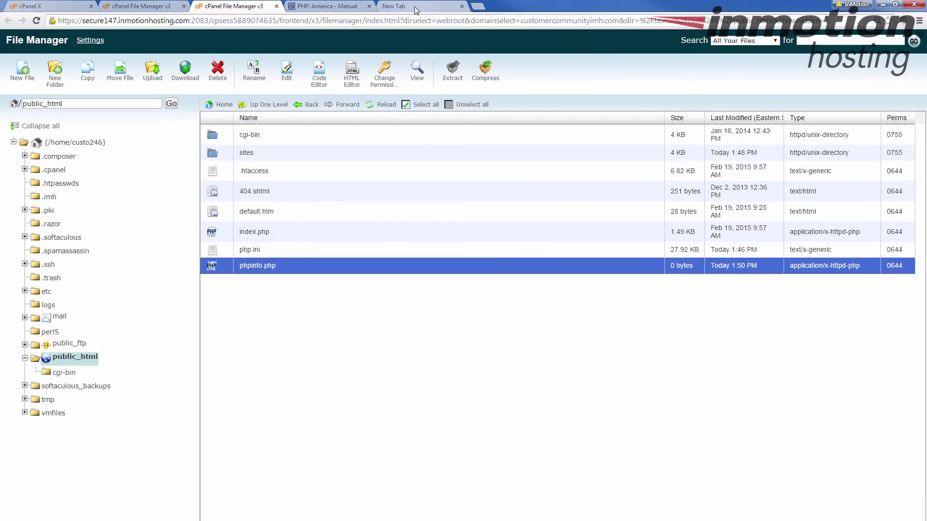
click(414, 7)
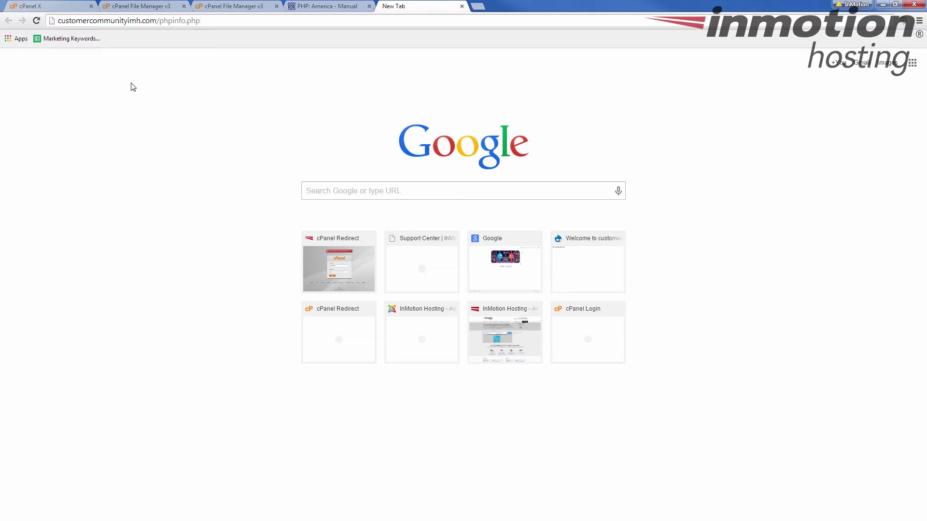
Step: Load phpinfo.php and search 'timezon' to find the default timezone, currently America/New_York
key(Return)
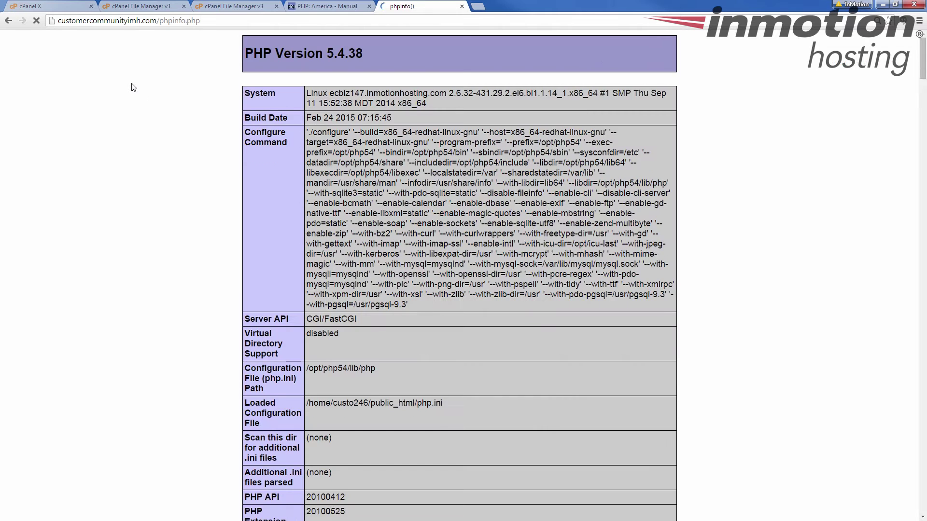
scroll(150, 139, down, 8)
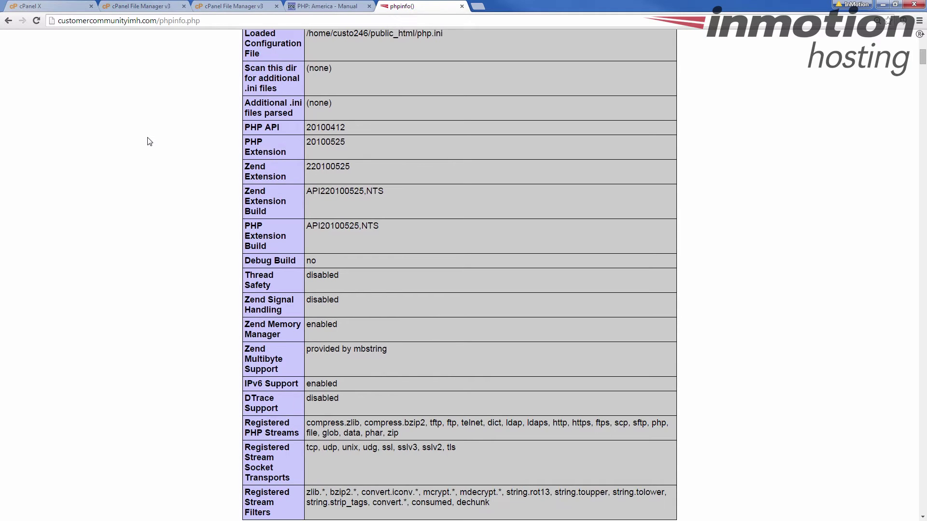
scroll(149, 141, down, 5)
scroll(149, 141, up, 3)
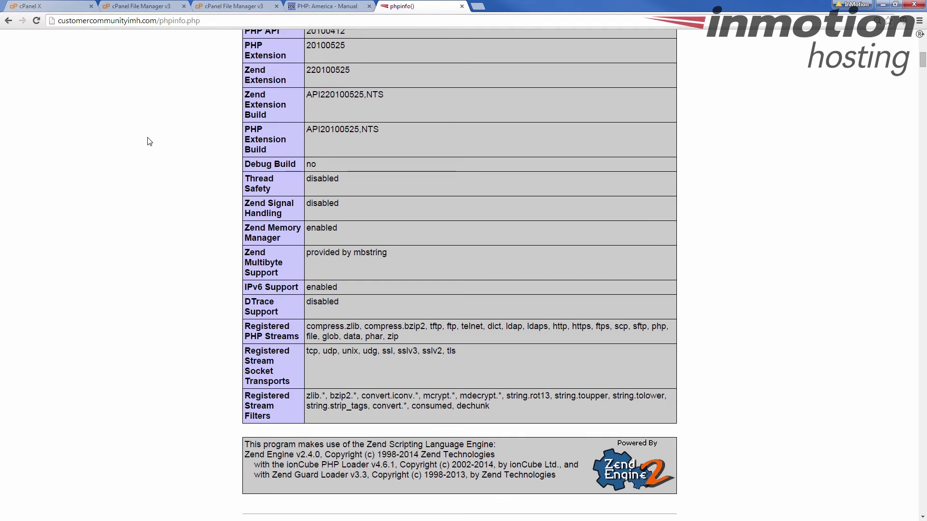
key(ctrl+f)
text(tim)
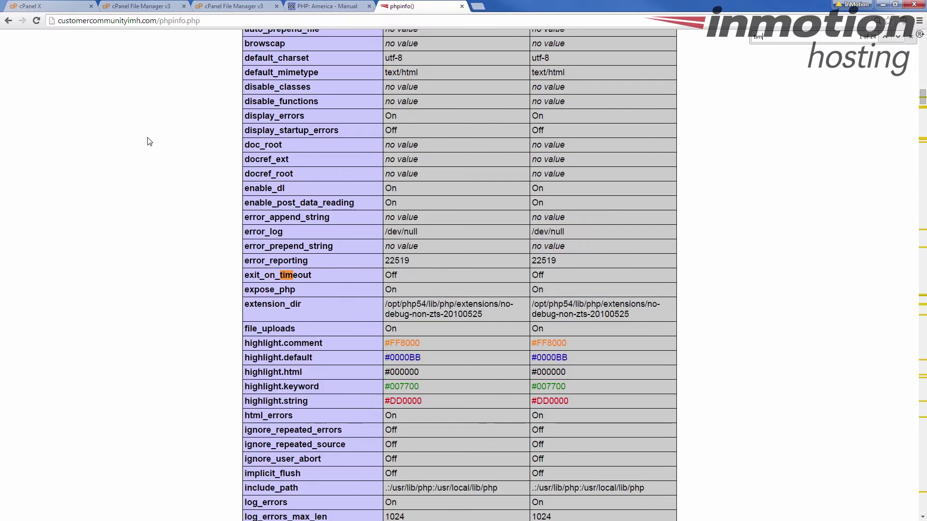
text(ezon)
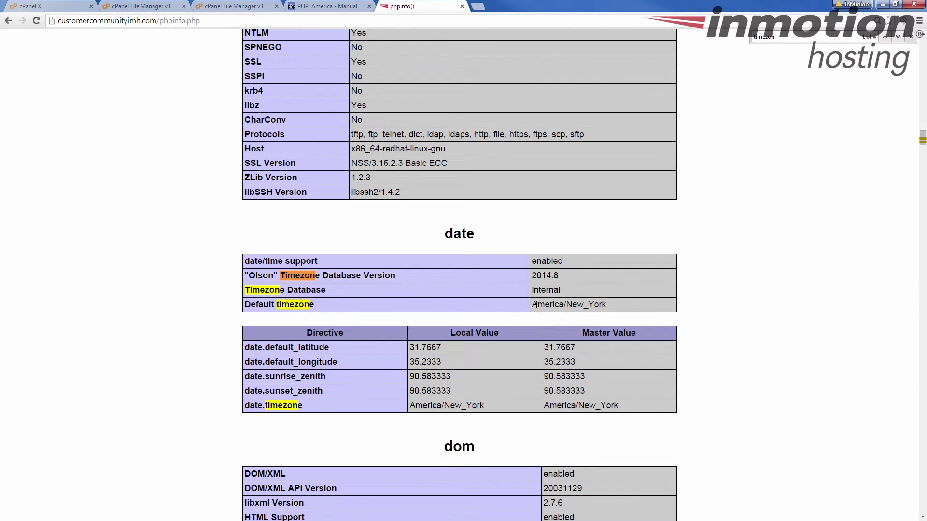
drag(533, 305, 614, 311)
click(616, 310)
click(237, 7)
Step: Edit php.ini and search 'timez' to locate the date.timezone line set to America/New_York
click(283, 251)
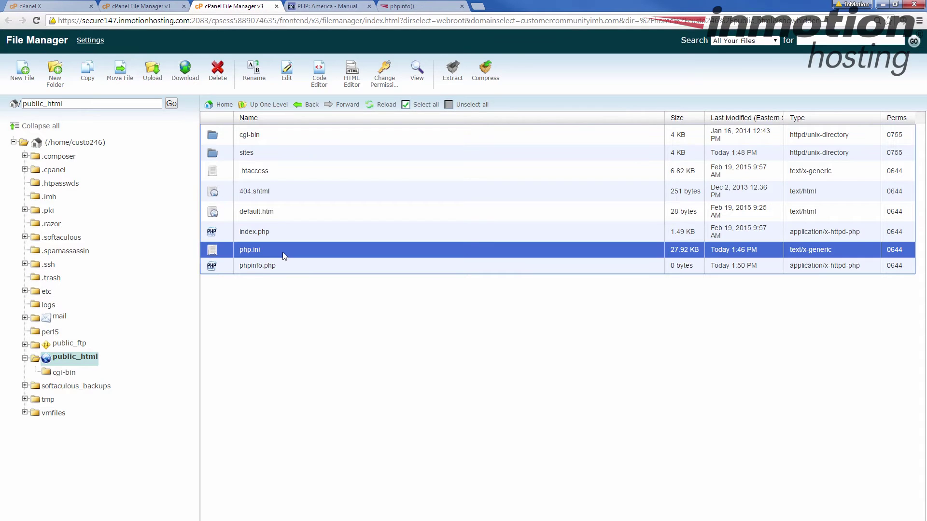
right_click(281, 250)
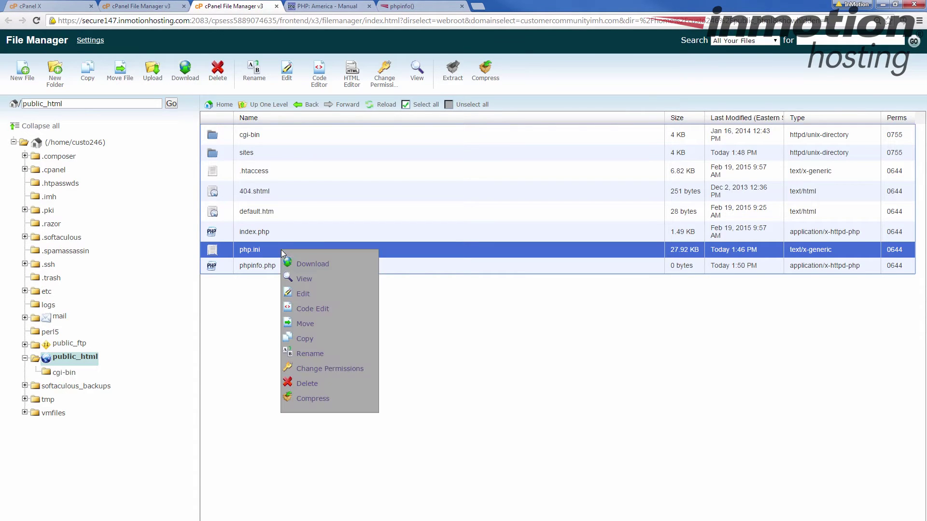
click(303, 294)
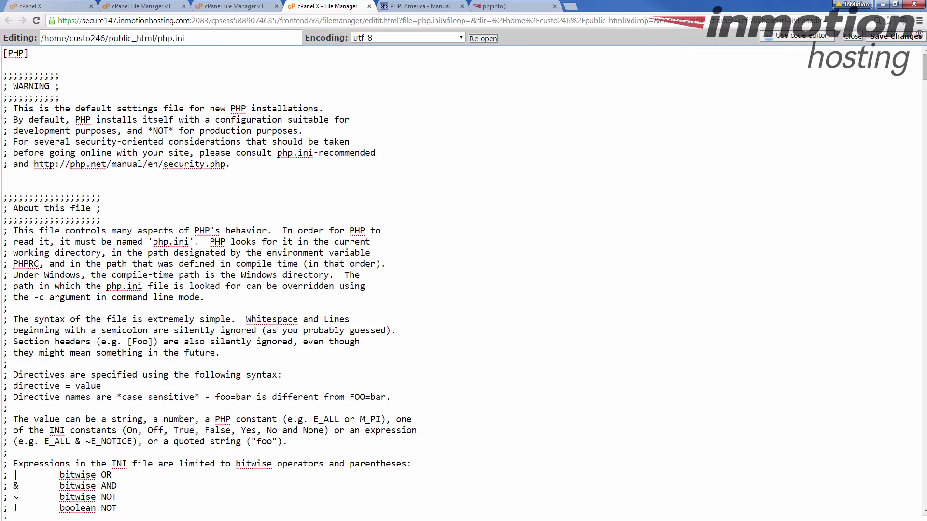
key(ctrl+f)
text(tim)
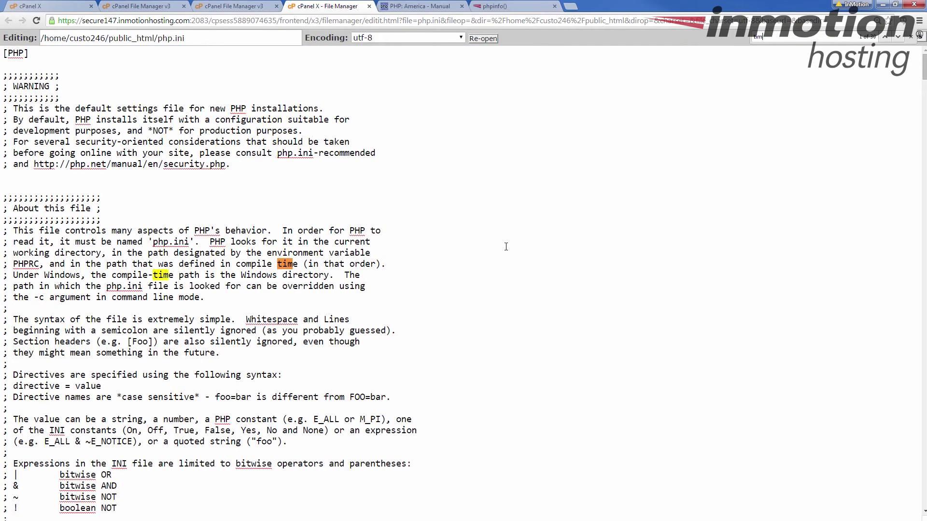
text(ez)
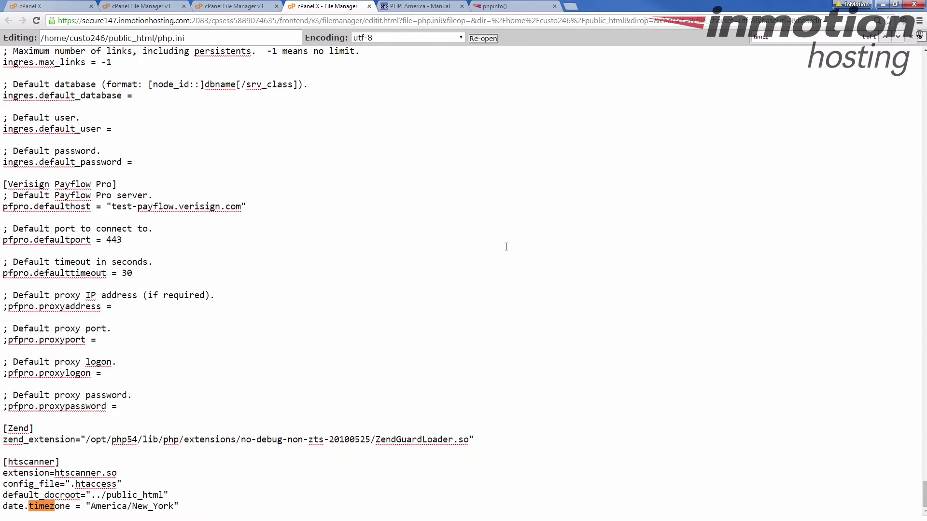
click(188, 508)
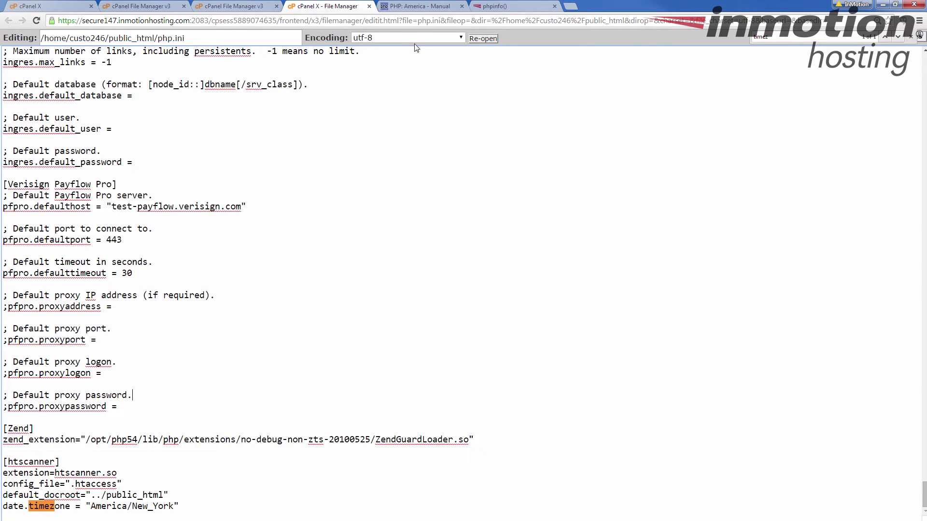
click(429, 8)
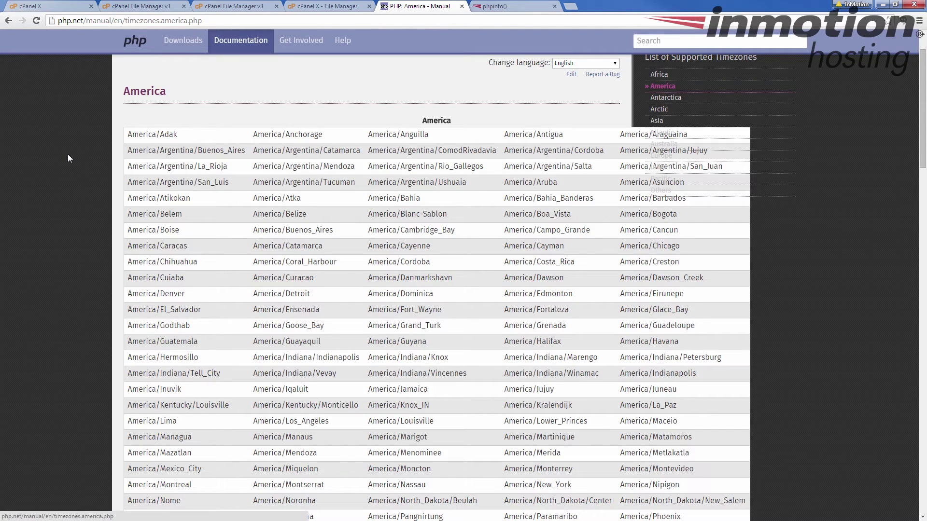
Step: Browse the PHP manual's America timezone list and select America/Denver as Mountain time
scroll(232, 208, down, 4)
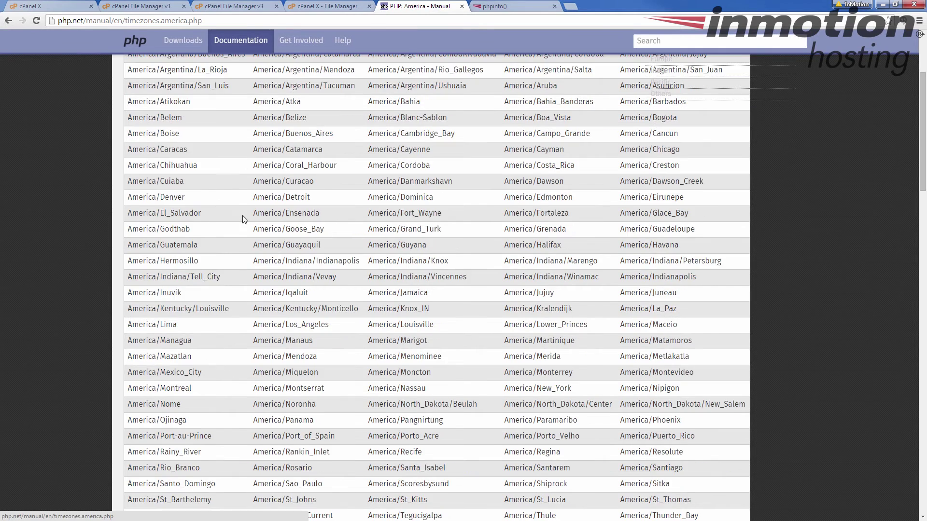
scroll(245, 222, down, 2)
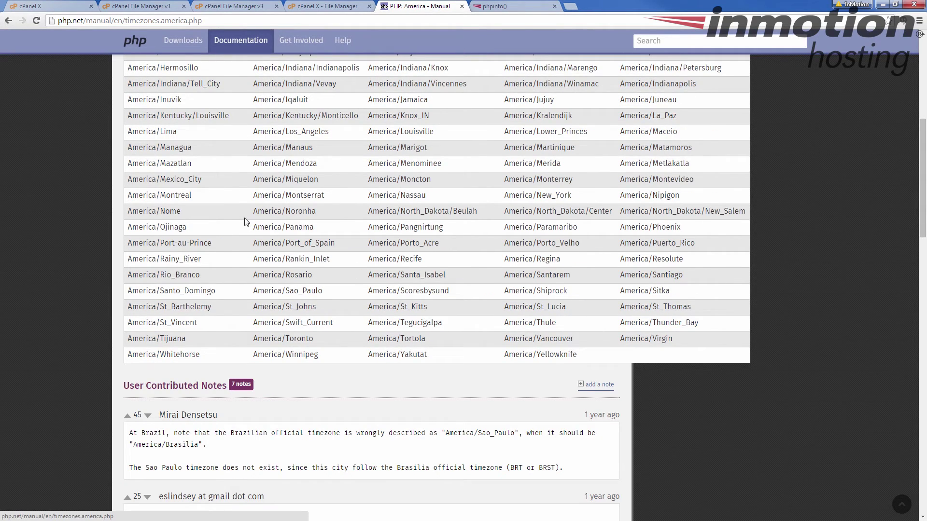
scroll(244, 221, up, 1)
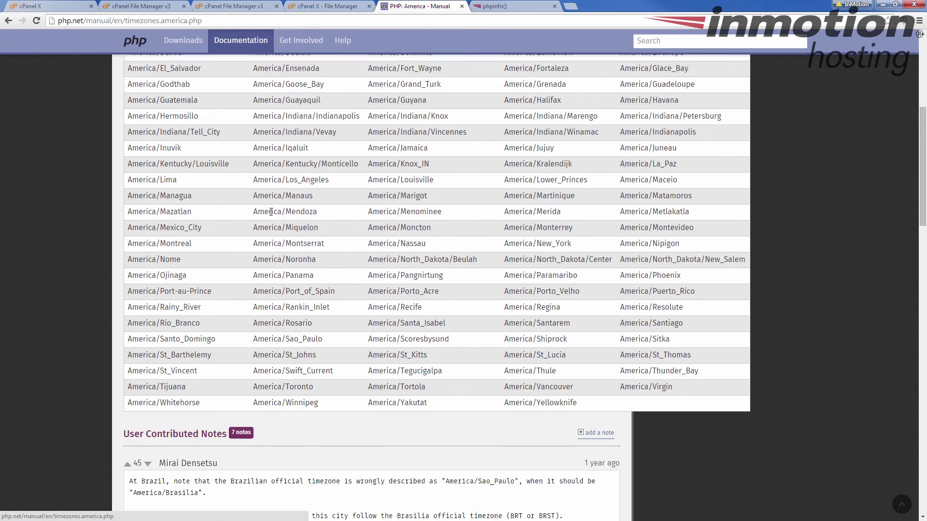
scroll(213, 208, down, 1)
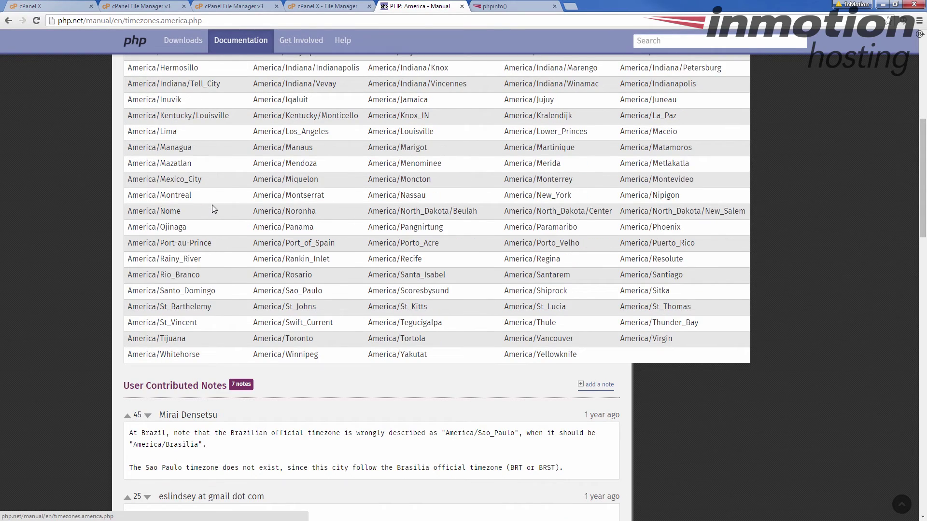
scroll(213, 209, down, 6)
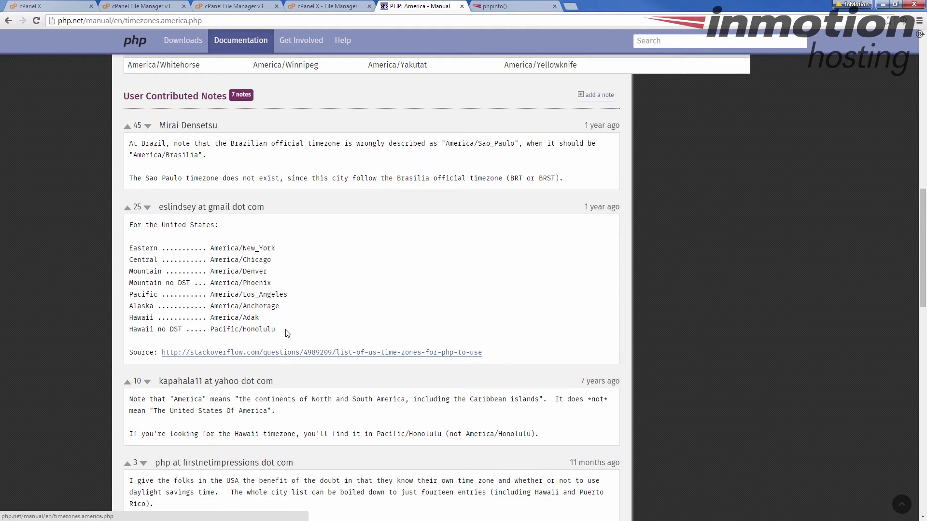
scroll(300, 321, up, 10)
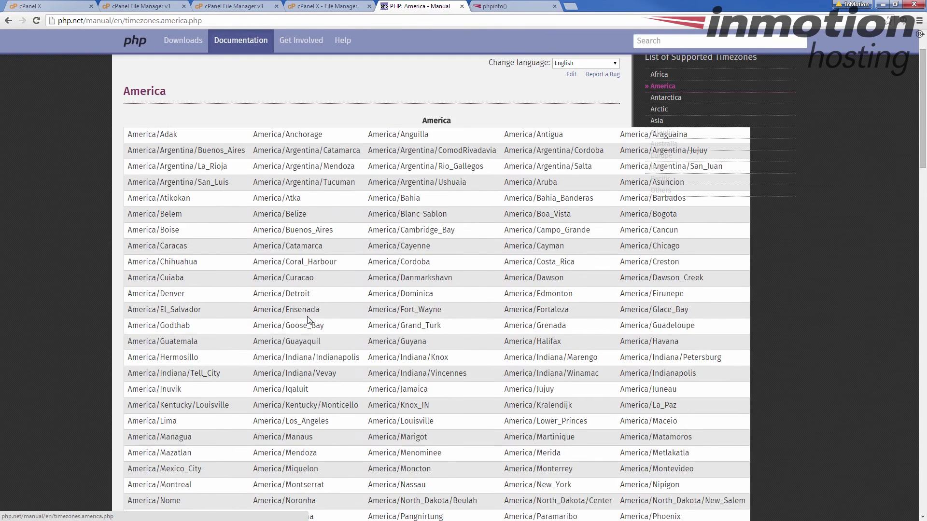
scroll(309, 321, up, 1)
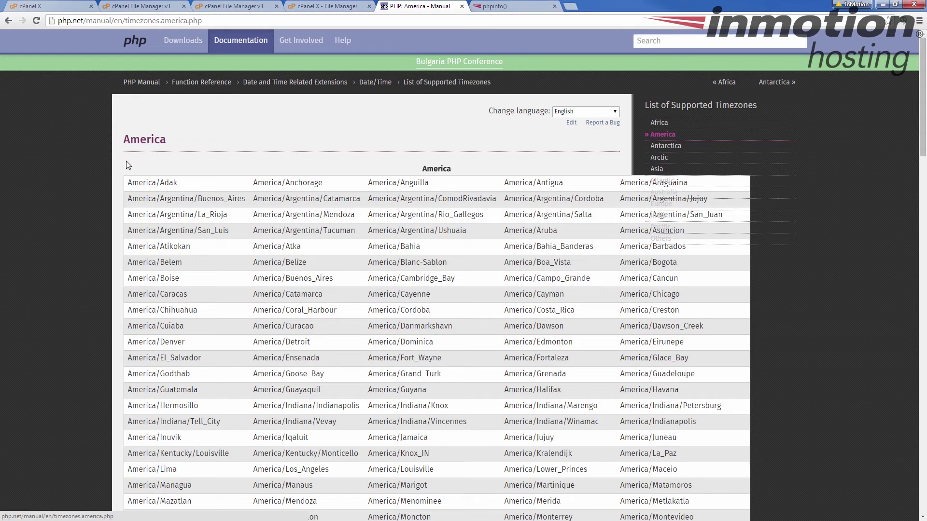
scroll(316, 311, down, 10)
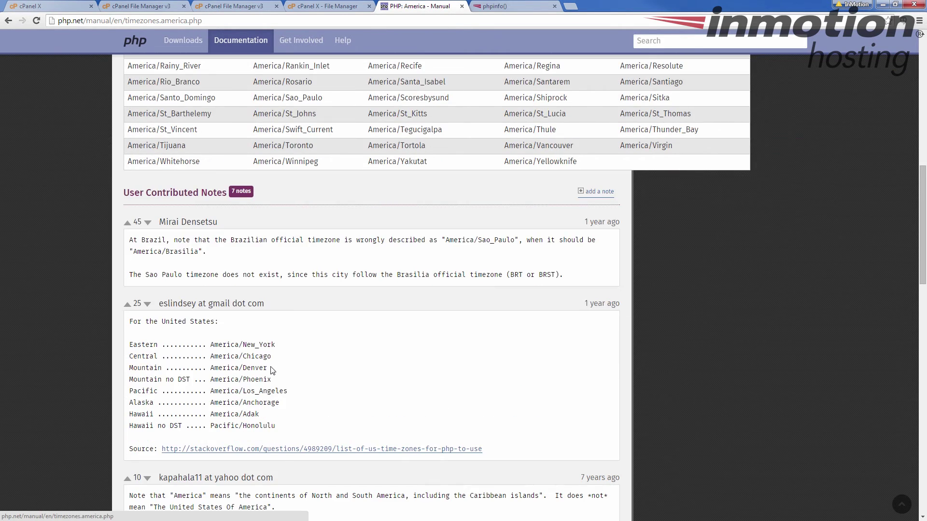
drag(268, 368, 210, 368)
key(ctrl+c)
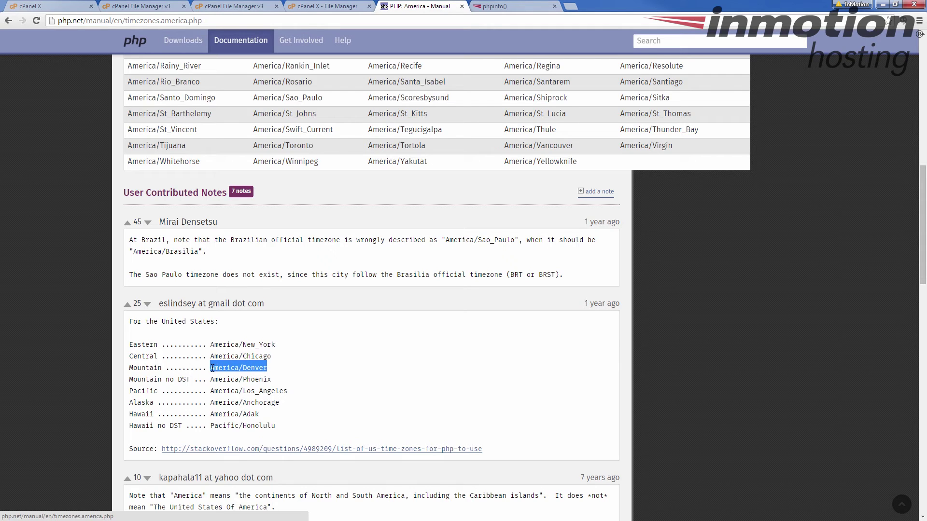
click(333, 7)
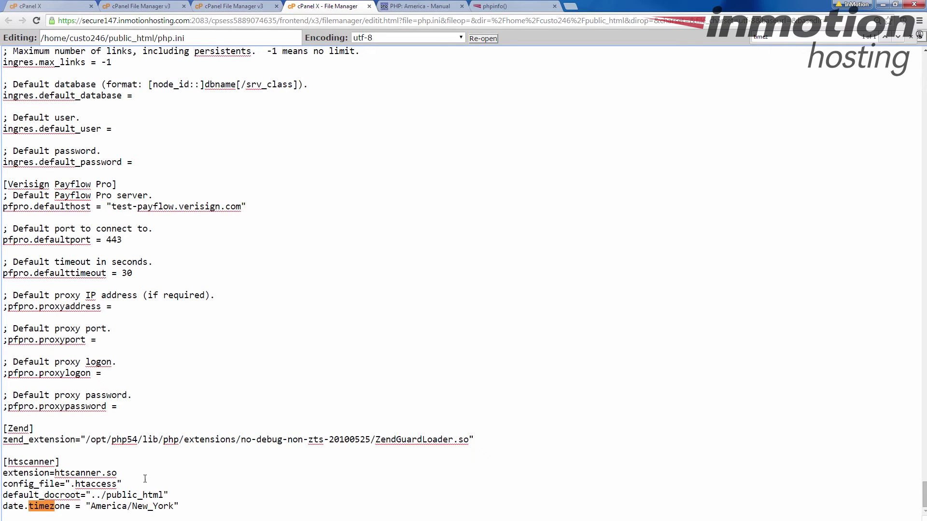
Step: Replace America/New_York with America/Denver on the date.timezone line and save php.ini
drag(90, 506, 175, 508)
key(ctrl+v)
click(911, 37)
click(908, 41)
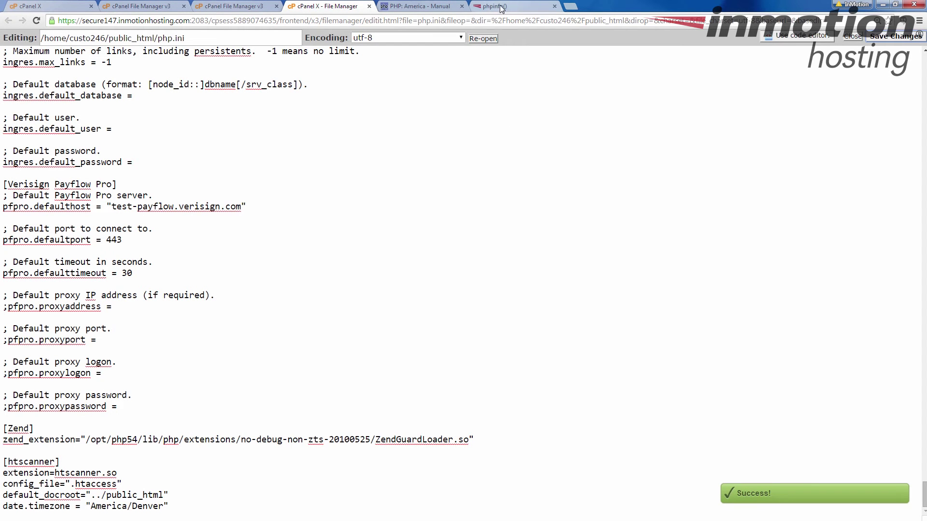
click(501, 6)
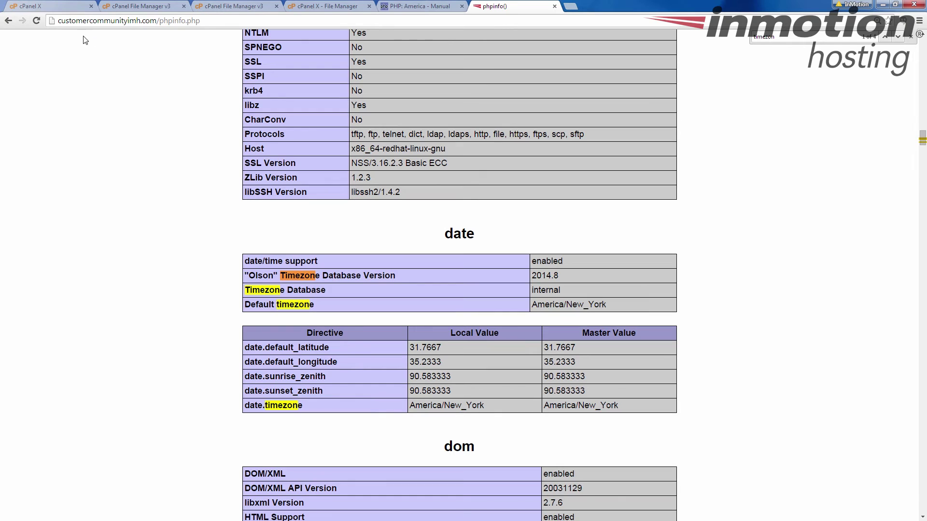
Step: Reload phpinfo and verify the date.timezone local value now reads America/Denver
click(36, 20)
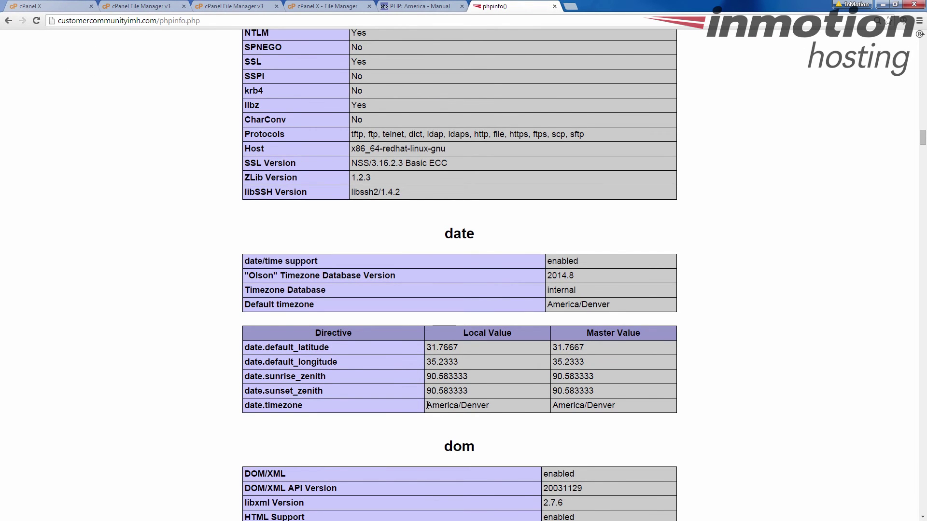
drag(427, 405, 489, 405)
click(230, 290)
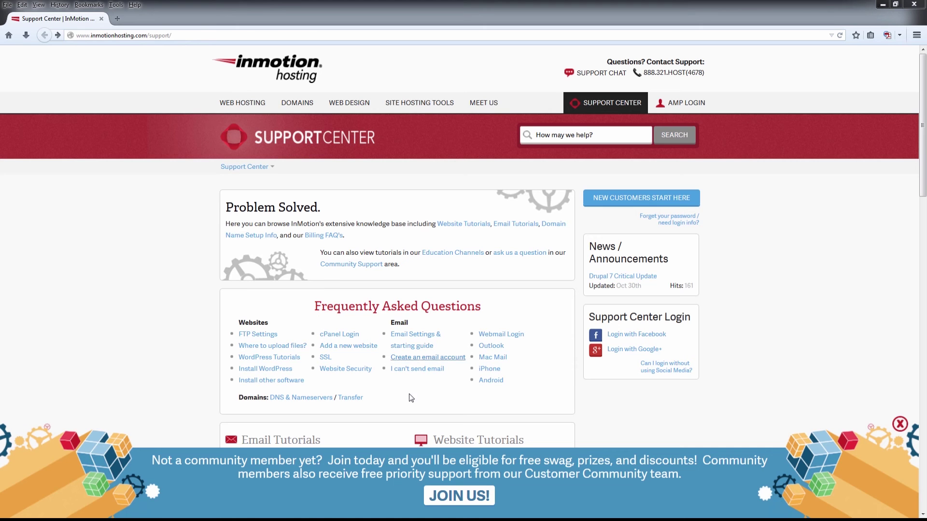
Step: Follow the Support Center's invitation to join the community, reaching the Facebook login page
click(443, 498)
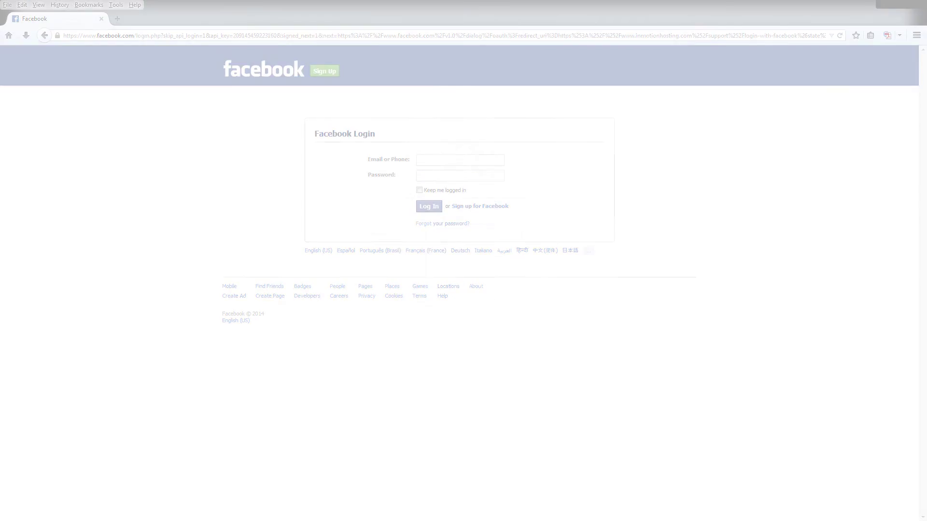